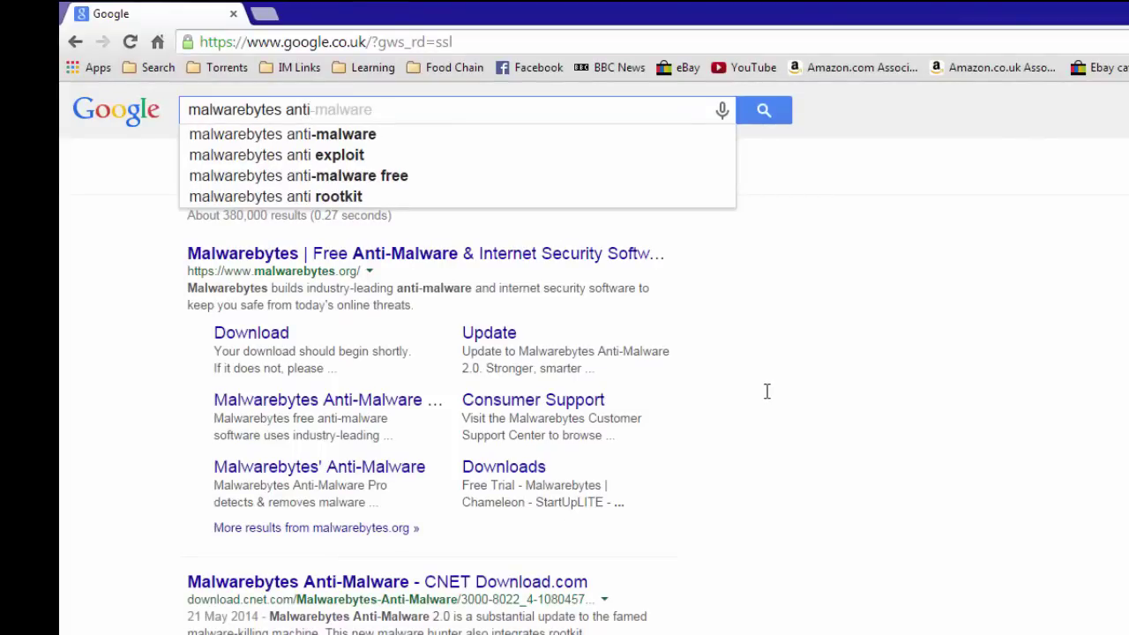
Step: Search Google for "malwarebytes anti malware" and open the official malwarebytes.org website from the results
type("malware")
key("Return")
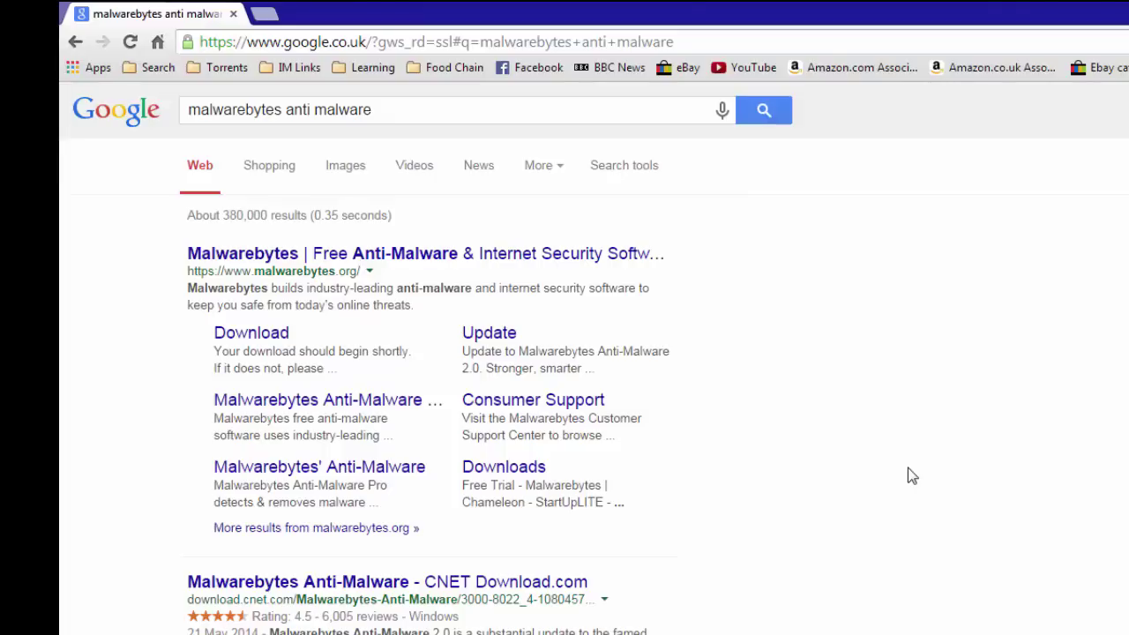
left_click(397, 256)
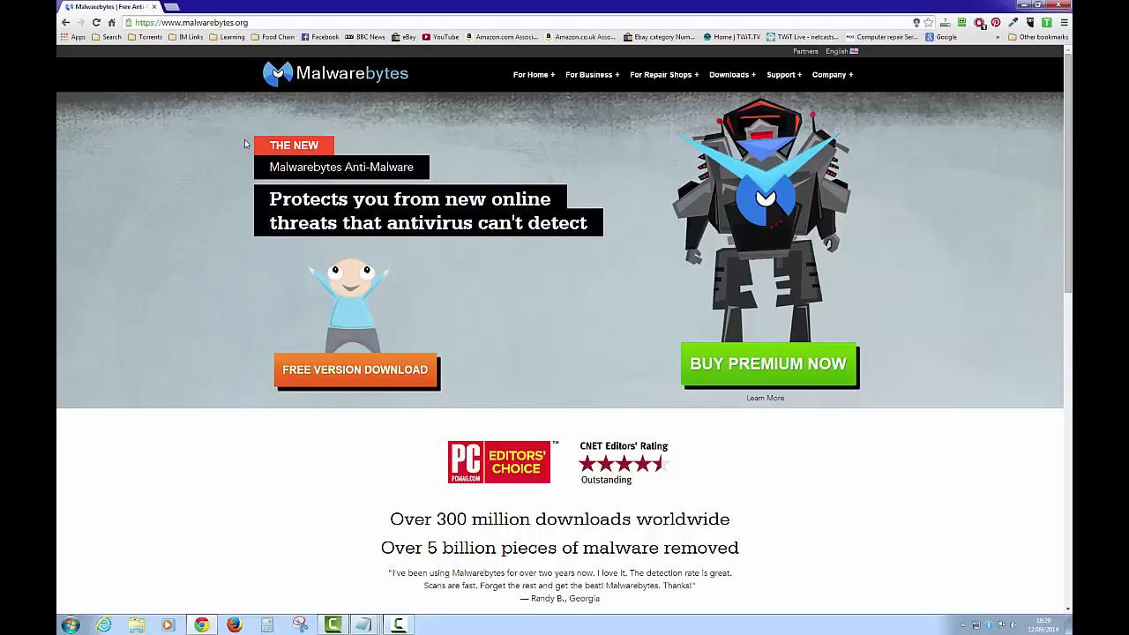
Step: Download the free version of Malwarebytes Anti-Malware and run the downloaded installer mbam-setup-2.0.2.1012.exe
left_click(357, 378)
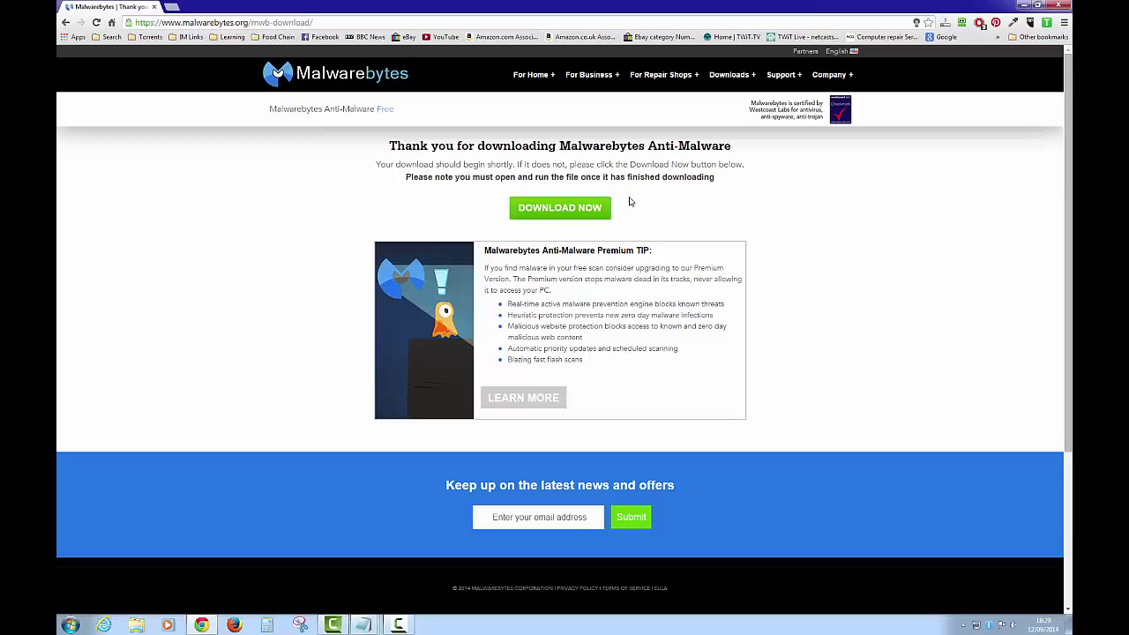
left_click(559, 208)
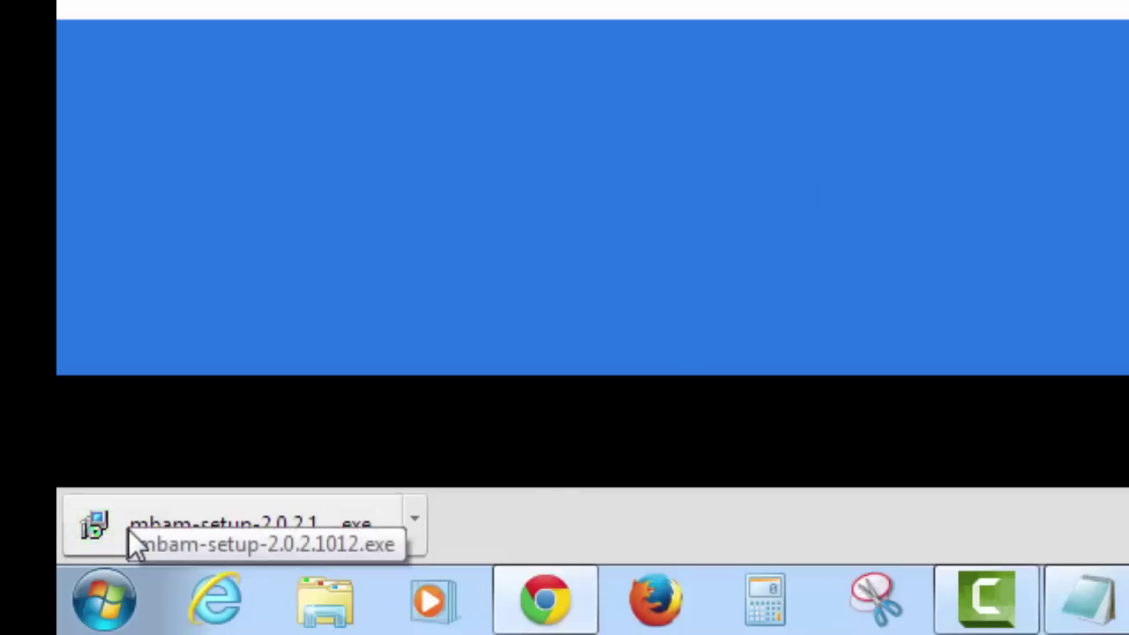
left_click(122, 527)
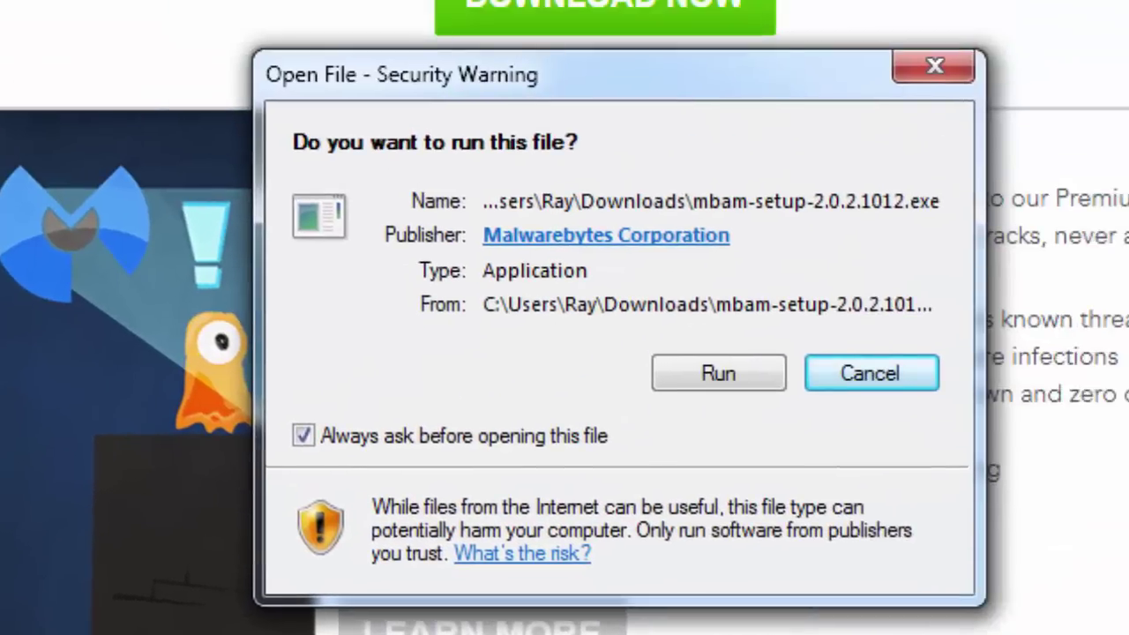
left_click(704, 366)
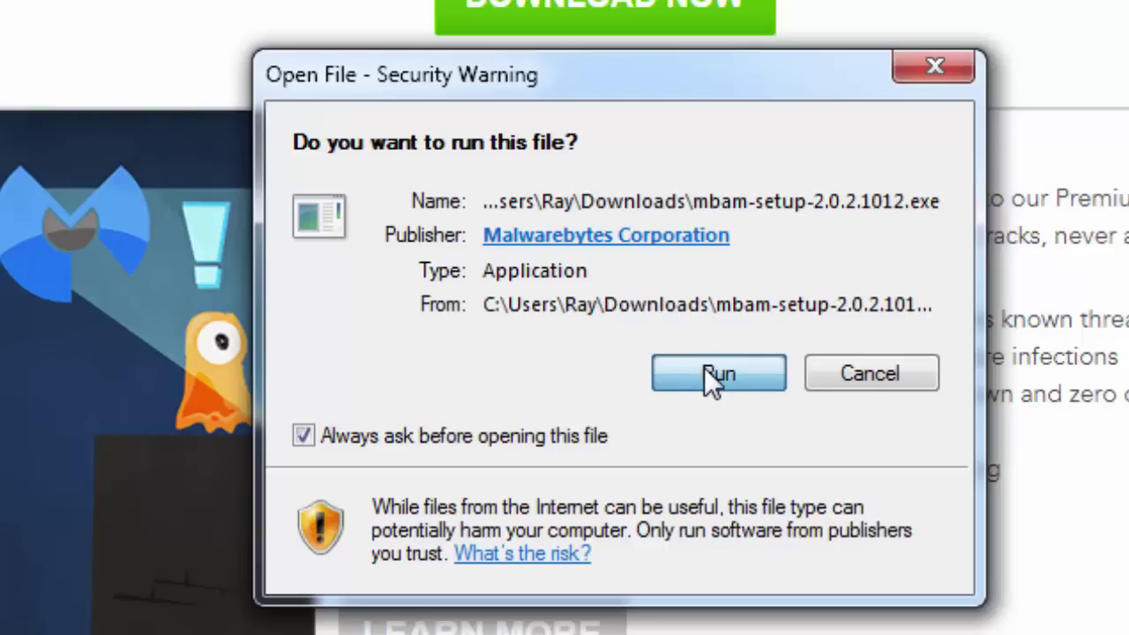
left_click(704, 367)
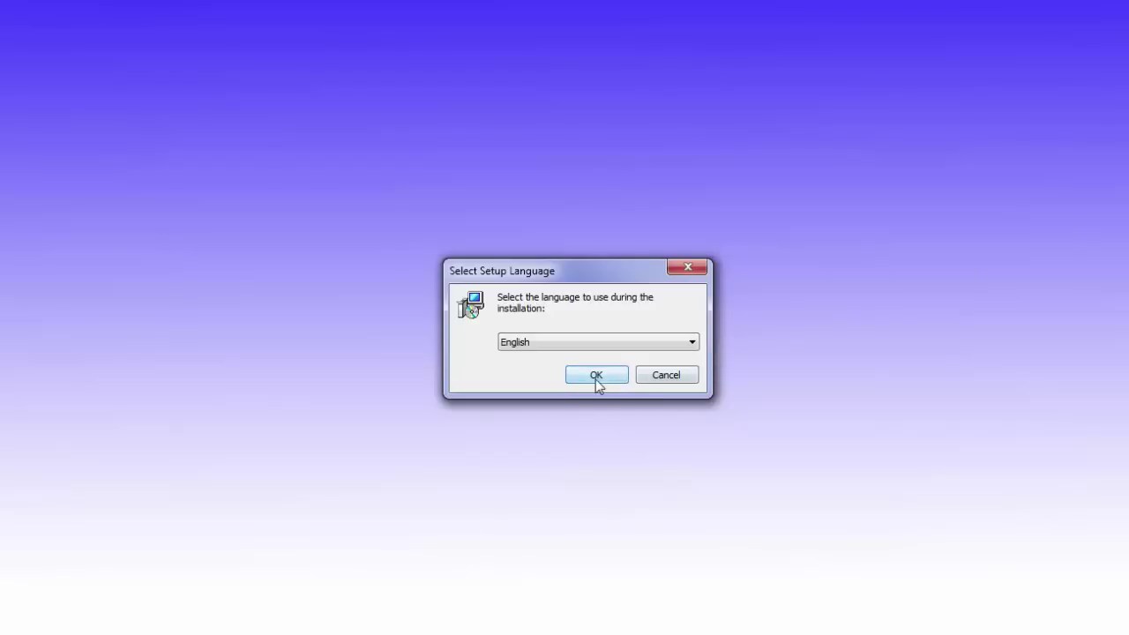
Step: Keep English as the setup language and start the installation wizard
left_click(569, 344)
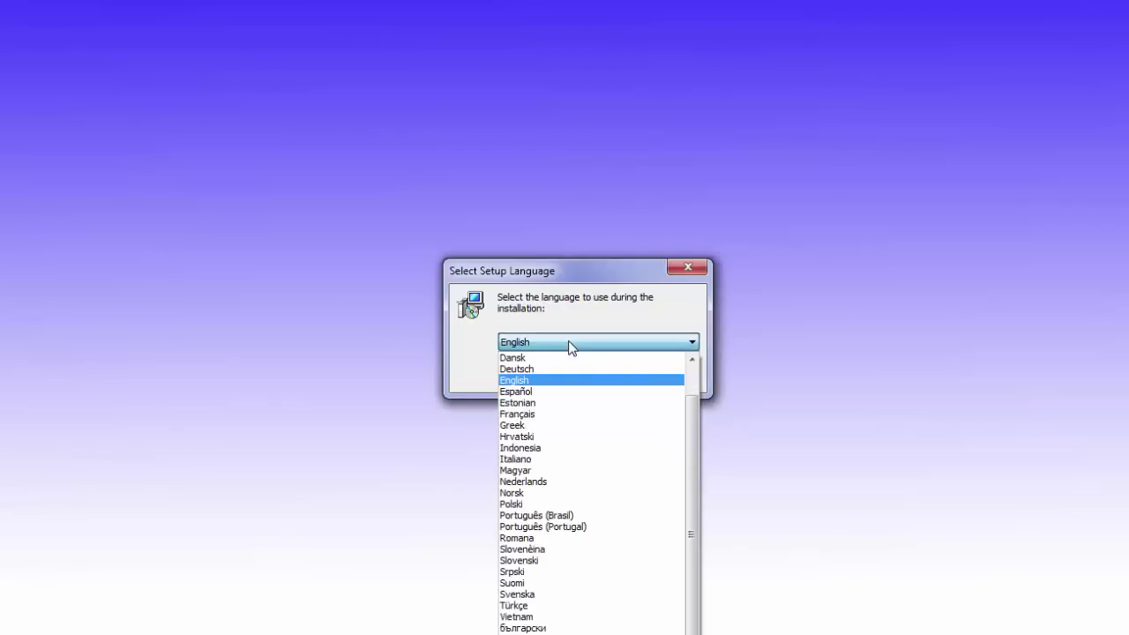
left_click(570, 345)
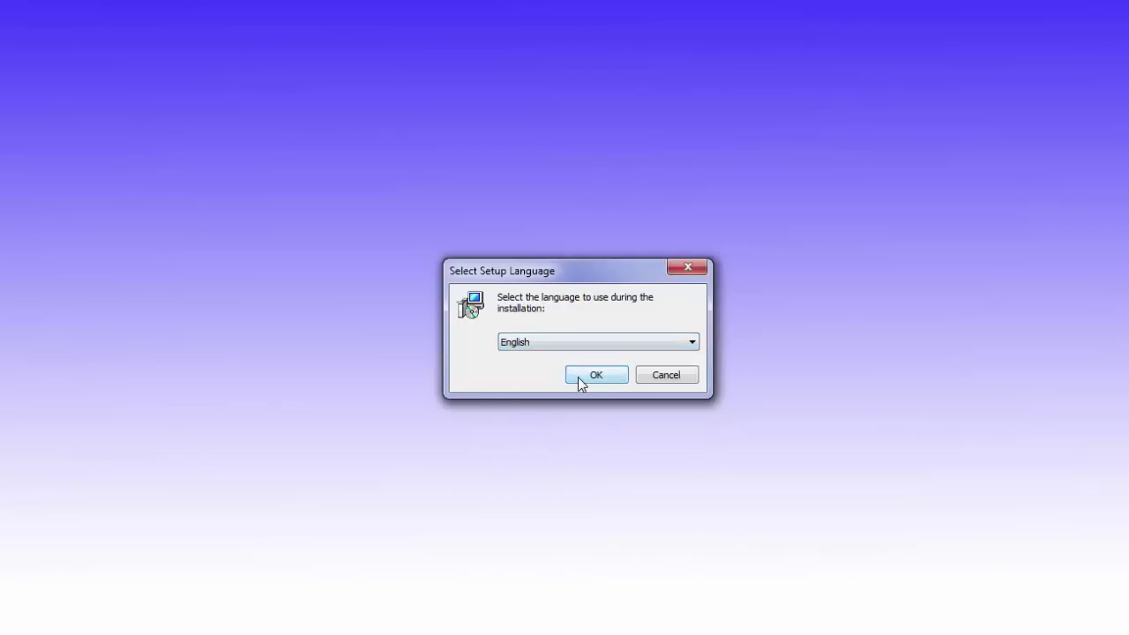
left_click(587, 374)
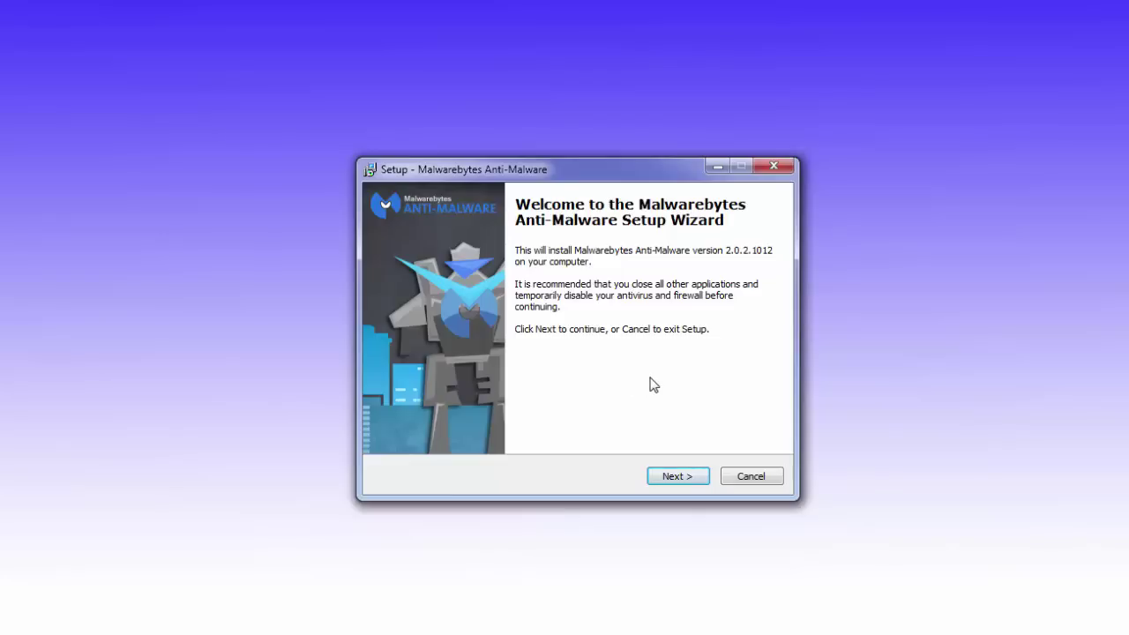
Step: Go past the welcome page, look through the license agreement to its end and accept it
left_click(678, 478)
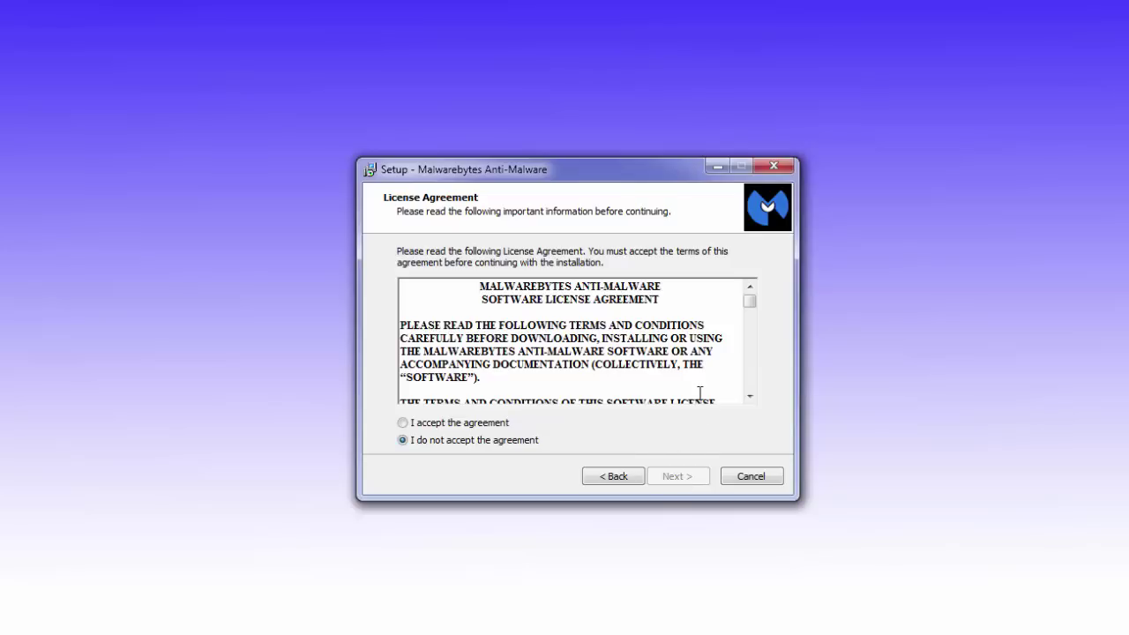
left_click_drag(748, 302, 754, 401)
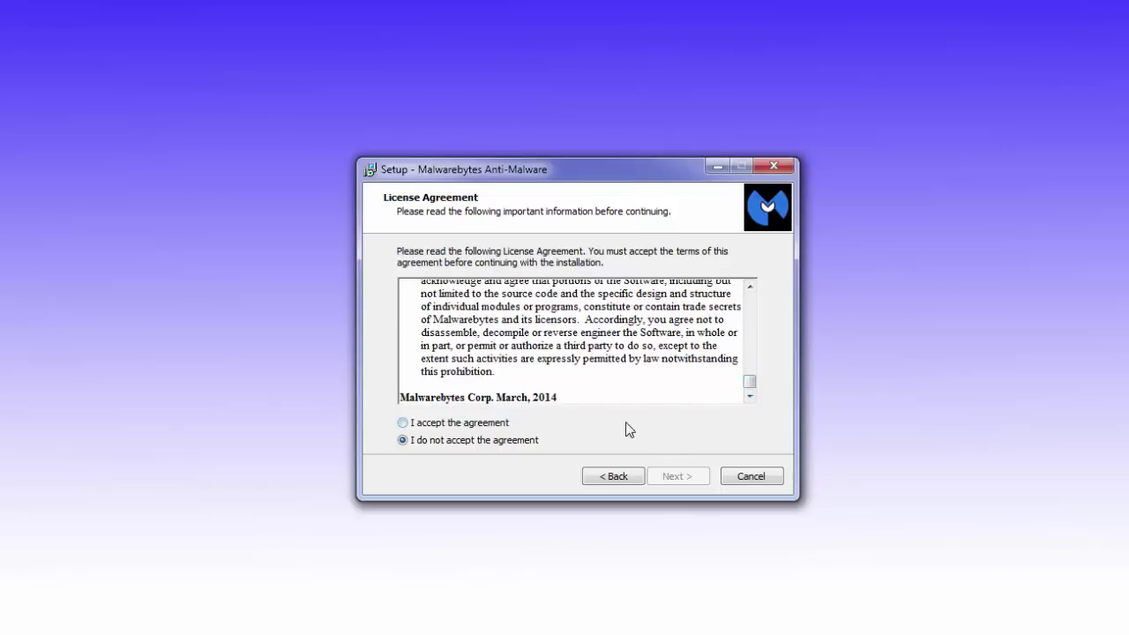
left_click(404, 424)
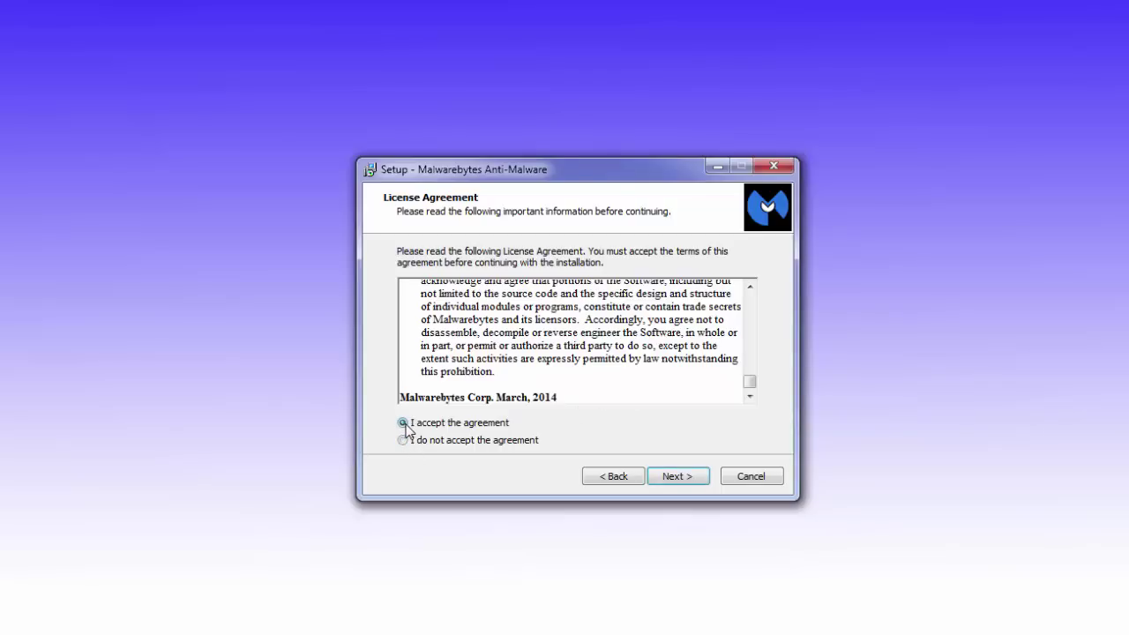
left_click(672, 475)
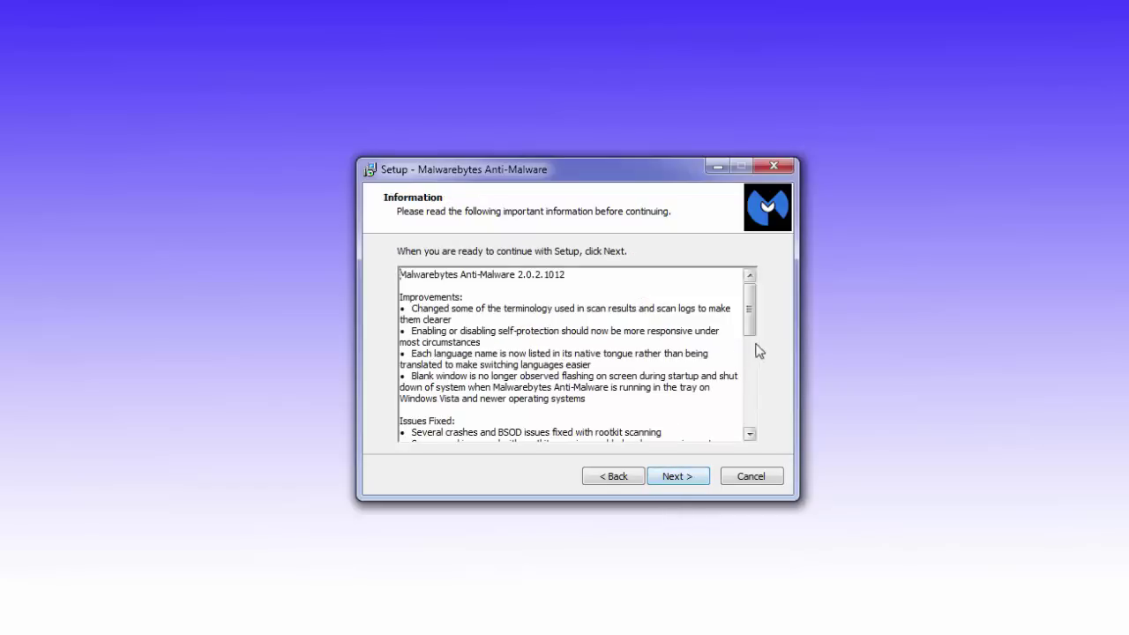
Step: Continue through setup with the default destination folder and Start Menu folder, keeping the desktop icon option enabled
mouse_move(751, 322)
left_mouse_down()
mouse_move(760, 425)
mouse_move(762, 314)
left_mouse_up()
left_click(684, 477)
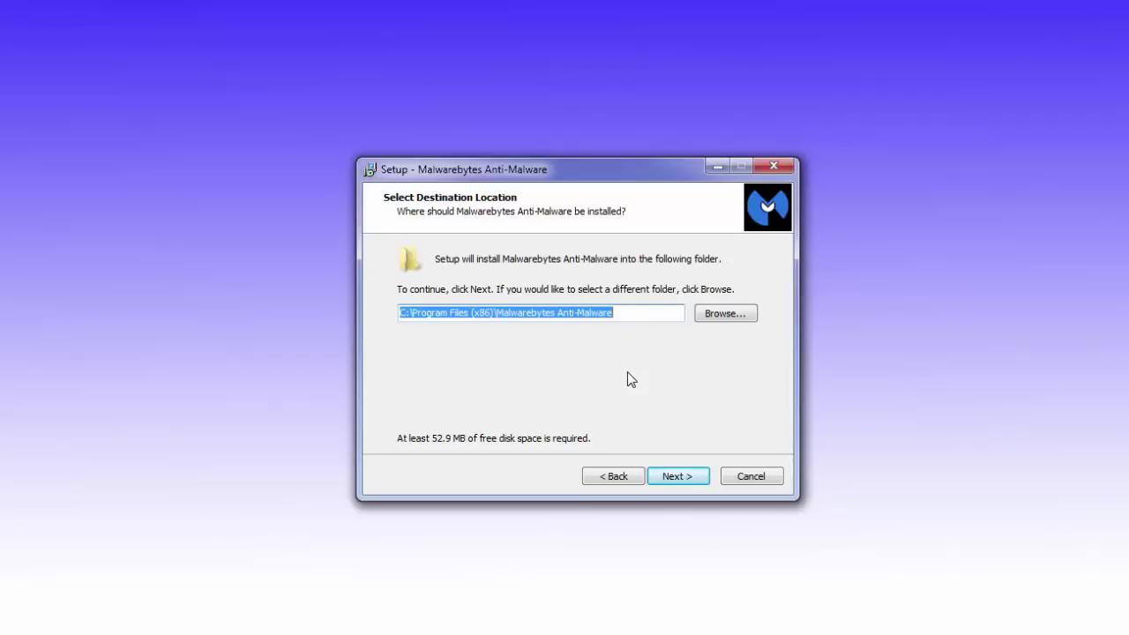
left_click(669, 478)
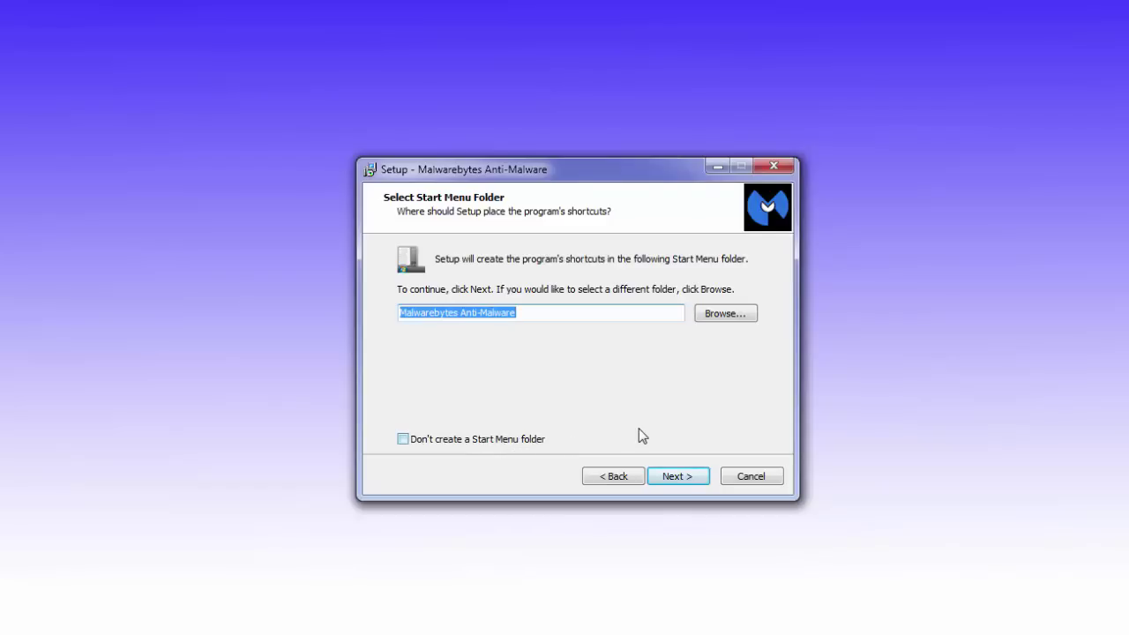
left_click(672, 482)
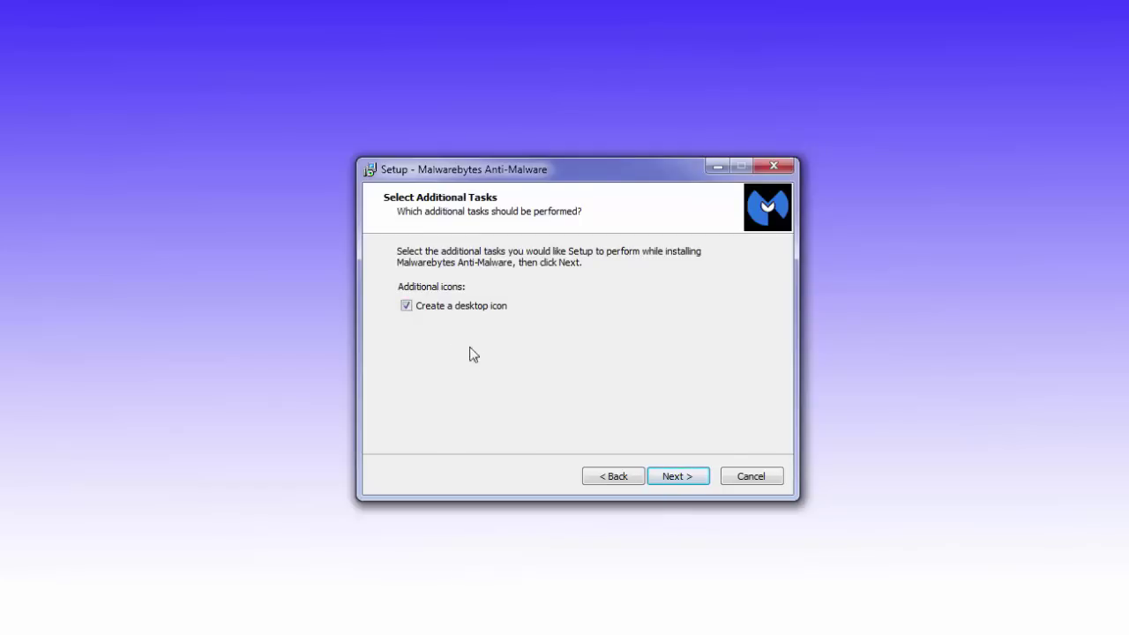
left_click(406, 306)
left_click(406, 306)
left_click(668, 478)
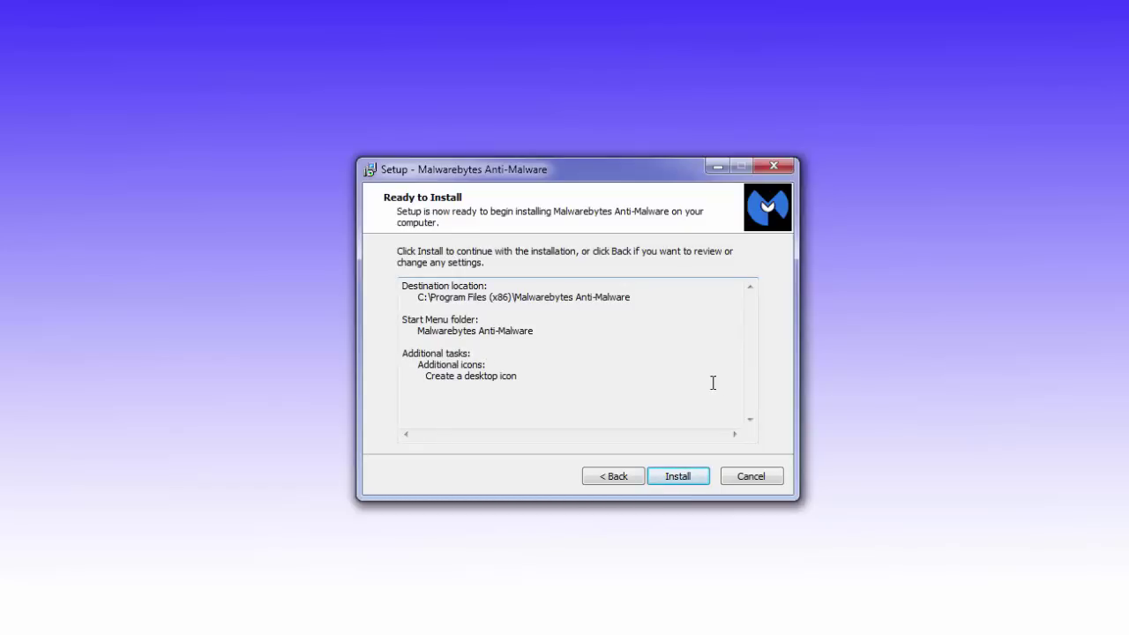
Step: Install the program and finish setup with the Premium free trial disabled and Launch Malwarebytes Anti-Malware enabled
left_click(674, 477)
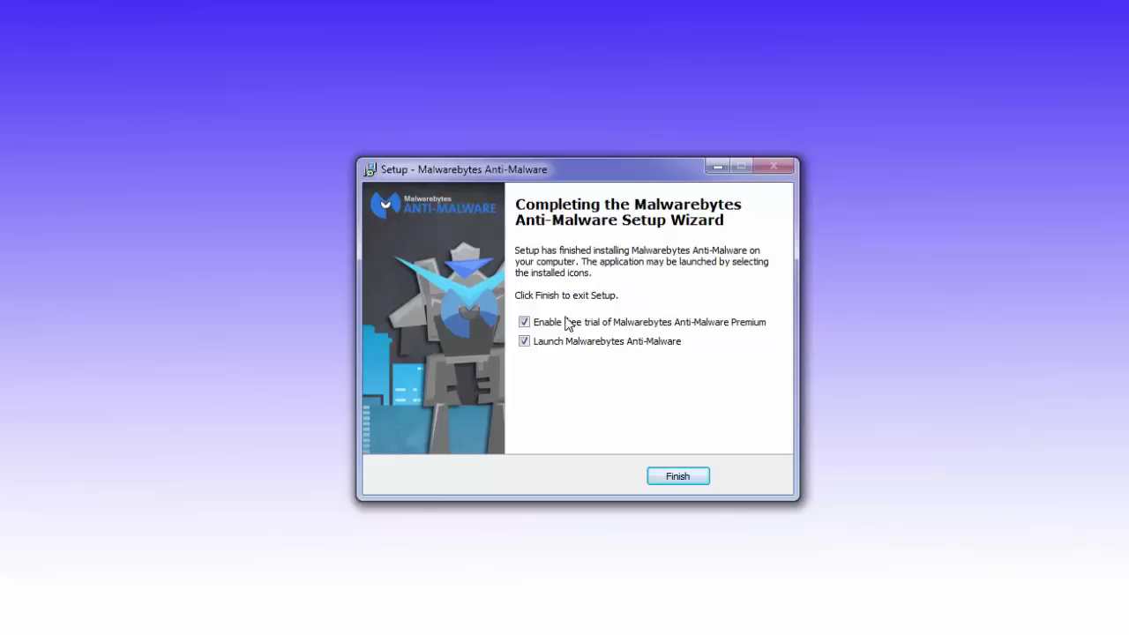
left_click(525, 322)
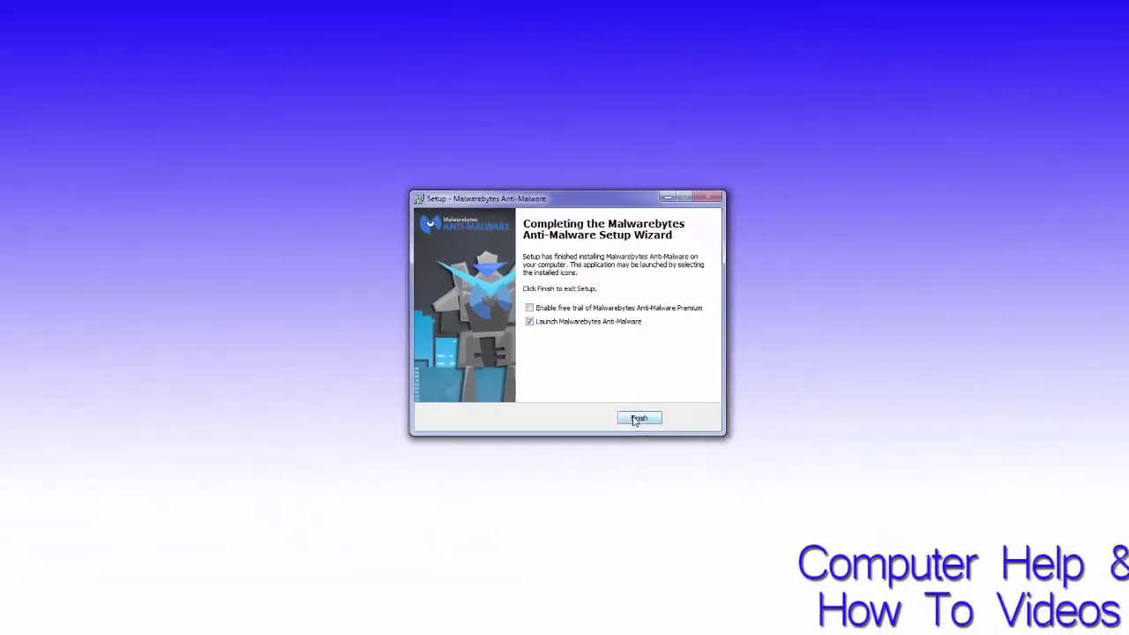
left_click(685, 477)
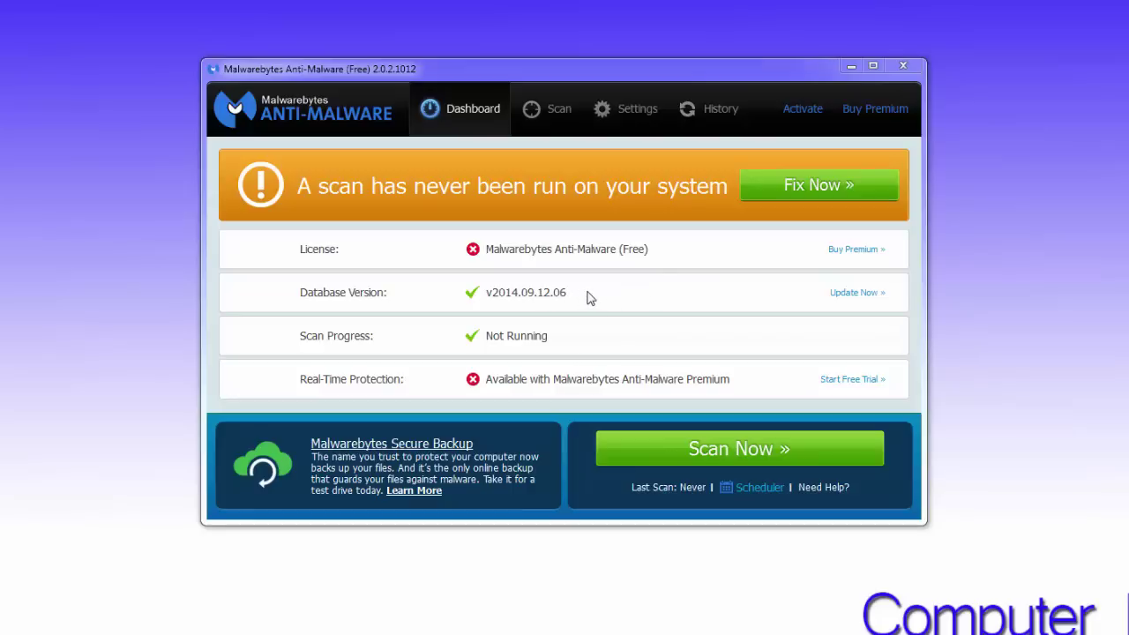
Step: Update the malware database and run the first scan of the system
left_click(851, 295)
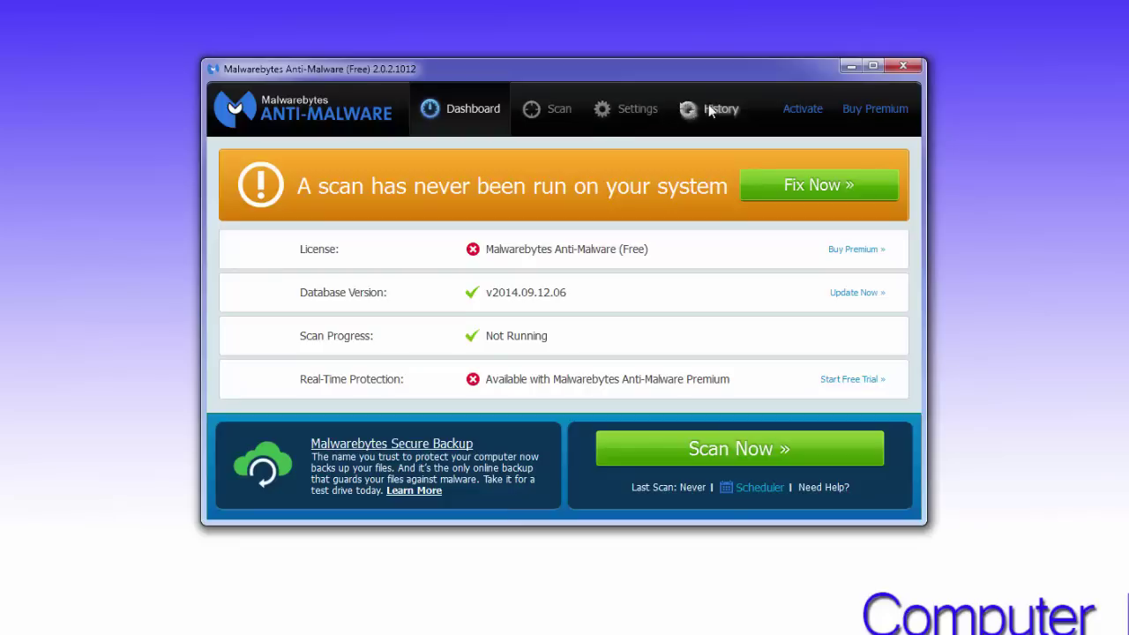
left_click(797, 192)
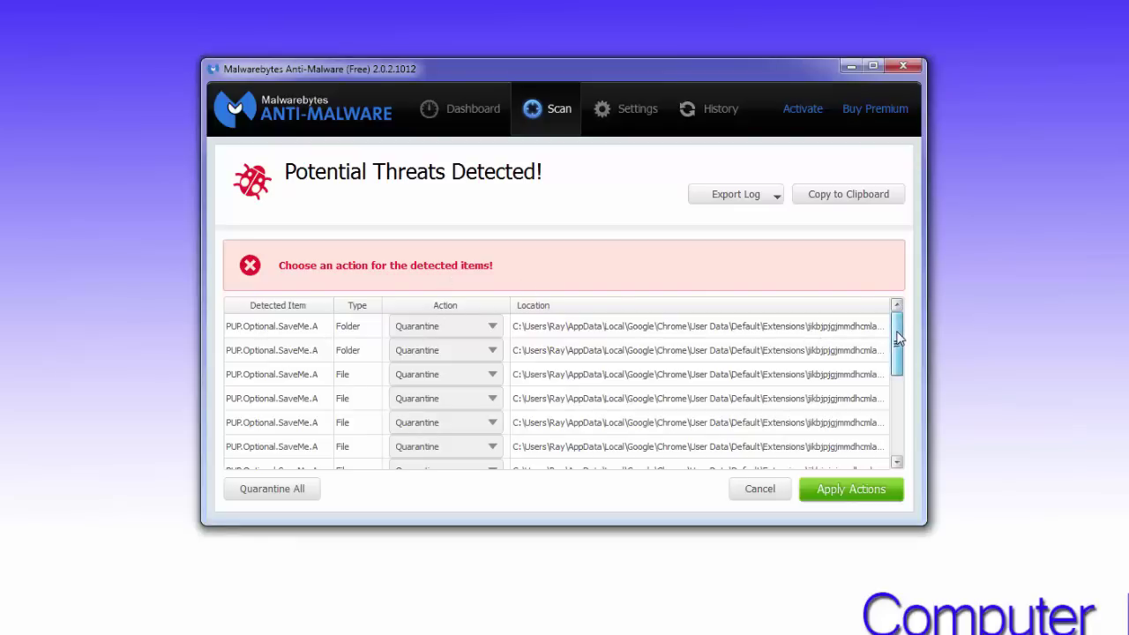
Step: Widen the scan results window to show the full file locations and look through the detected items
mouse_move(898, 337)
left_mouse_down()
mouse_move(898, 450)
mouse_move(900, 346)
left_mouse_up()
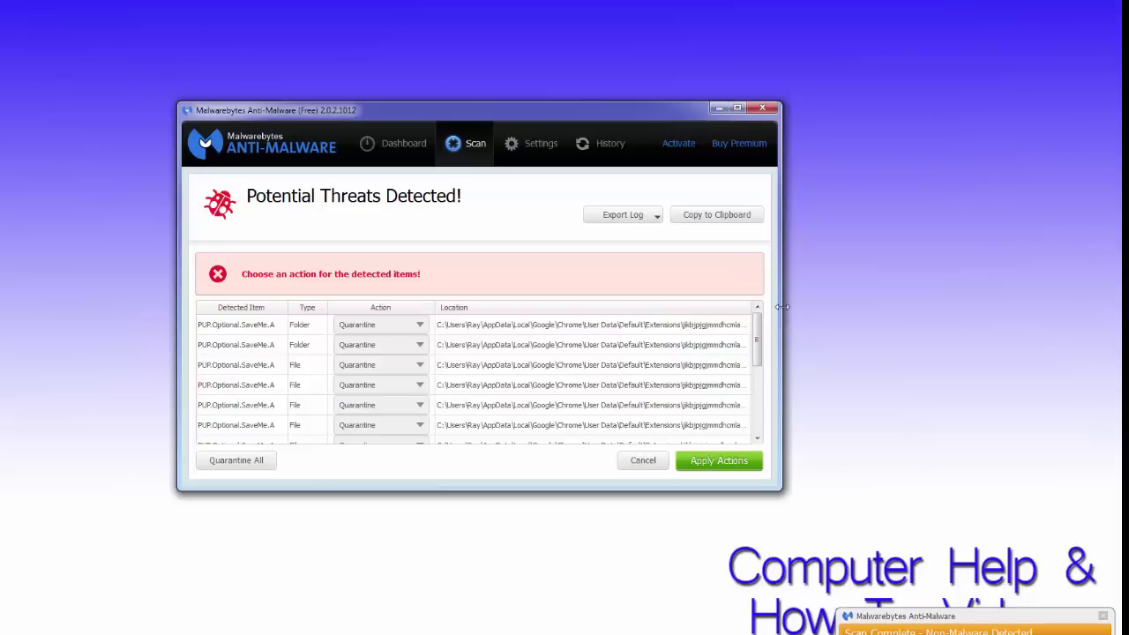
left_click_drag(781, 306, 959, 305)
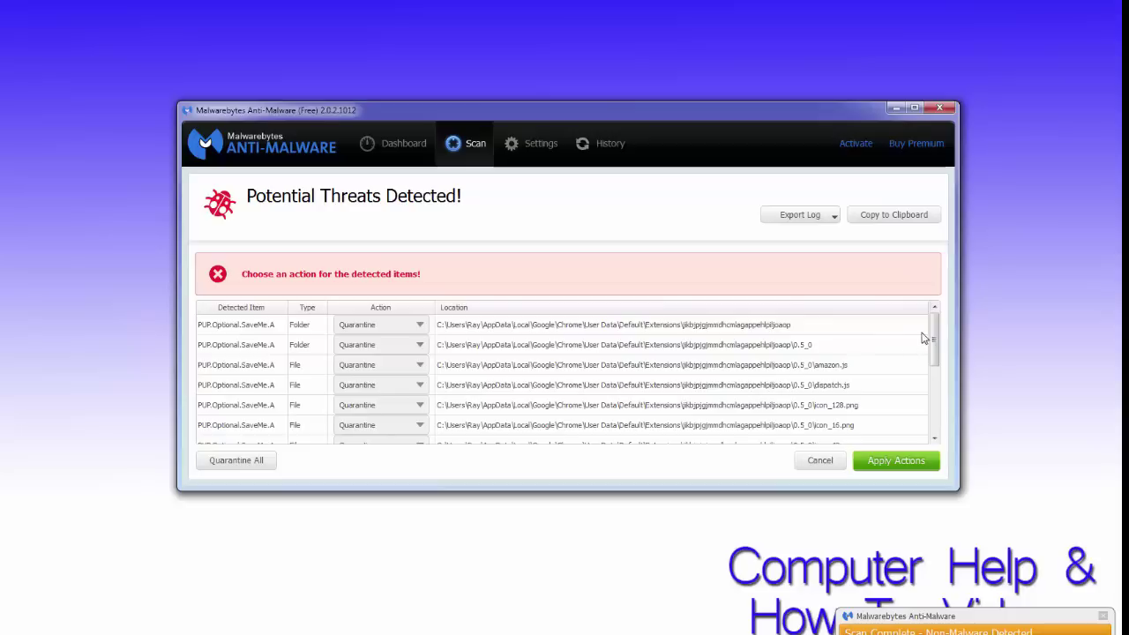
left_click_drag(937, 339, 909, 351)
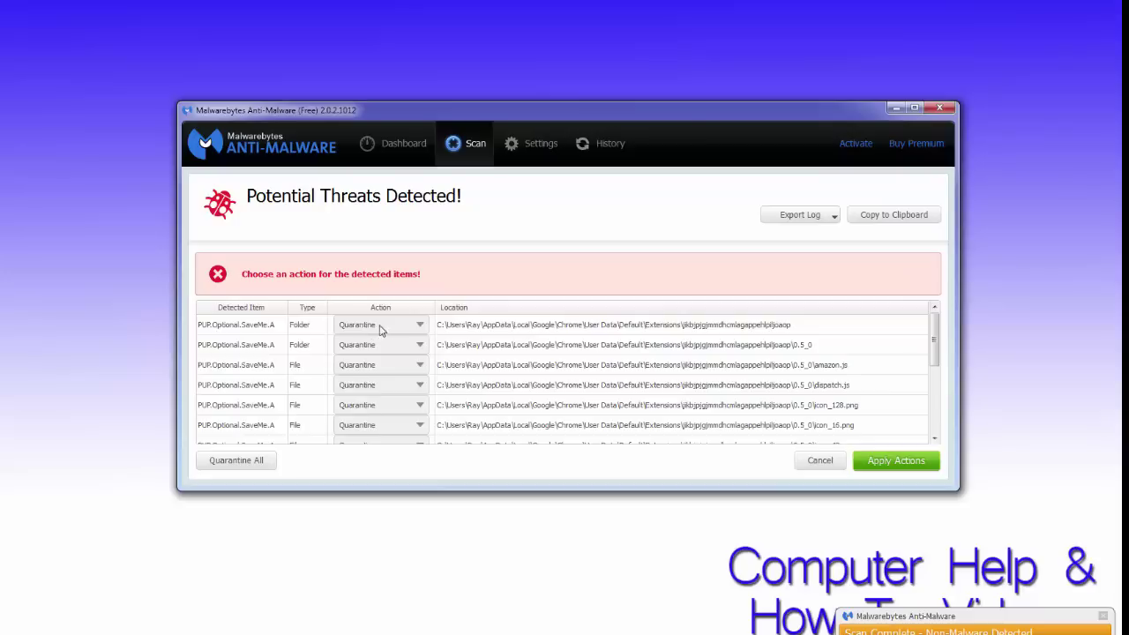
Step: Check the available actions for the first detected folder and keep it set to Quarantine
left_click(420, 325)
left_click(420, 326)
left_click(419, 326)
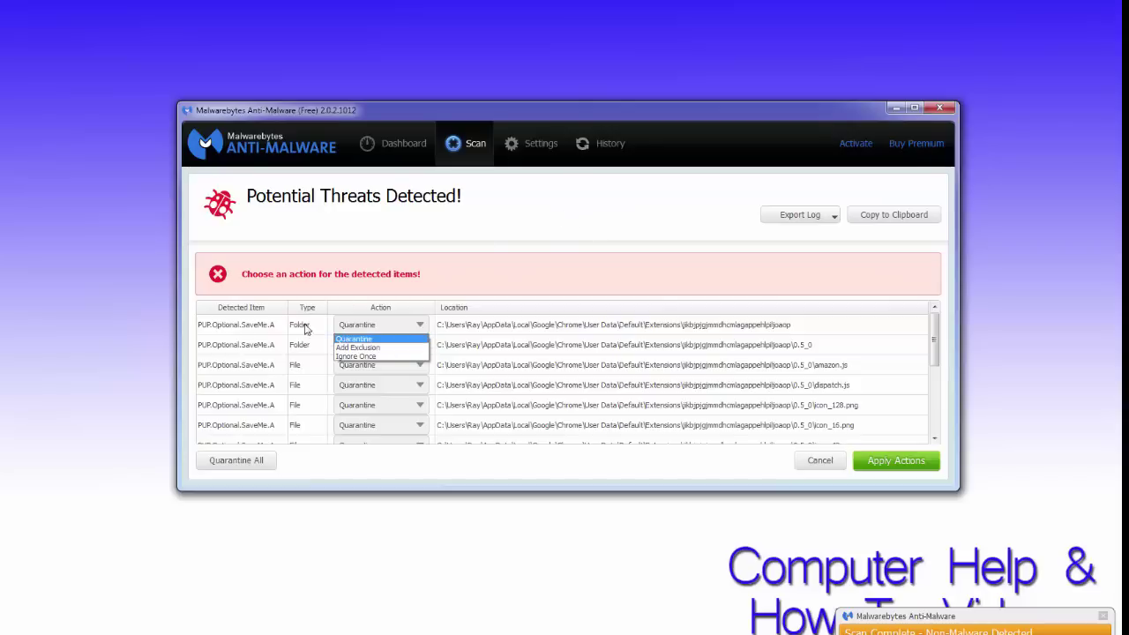
left_click(358, 339)
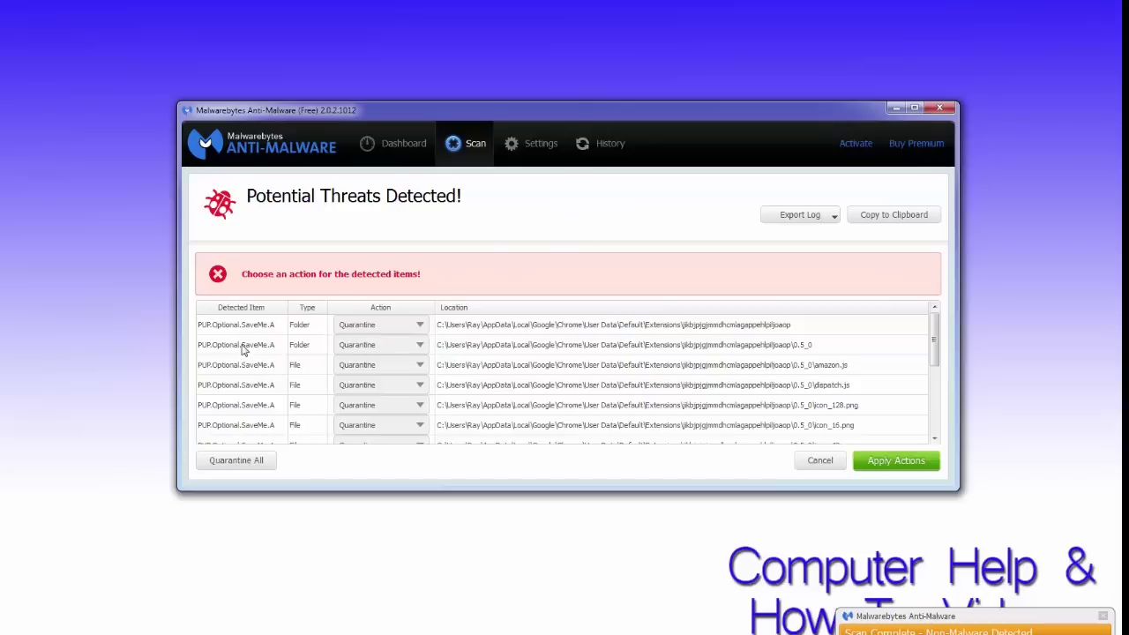
Step: Check the actions of the remaining detected items and apply Quarantine to all of them
scroll(235, 357, "down", 2)
scroll(235, 356, "down", 1)
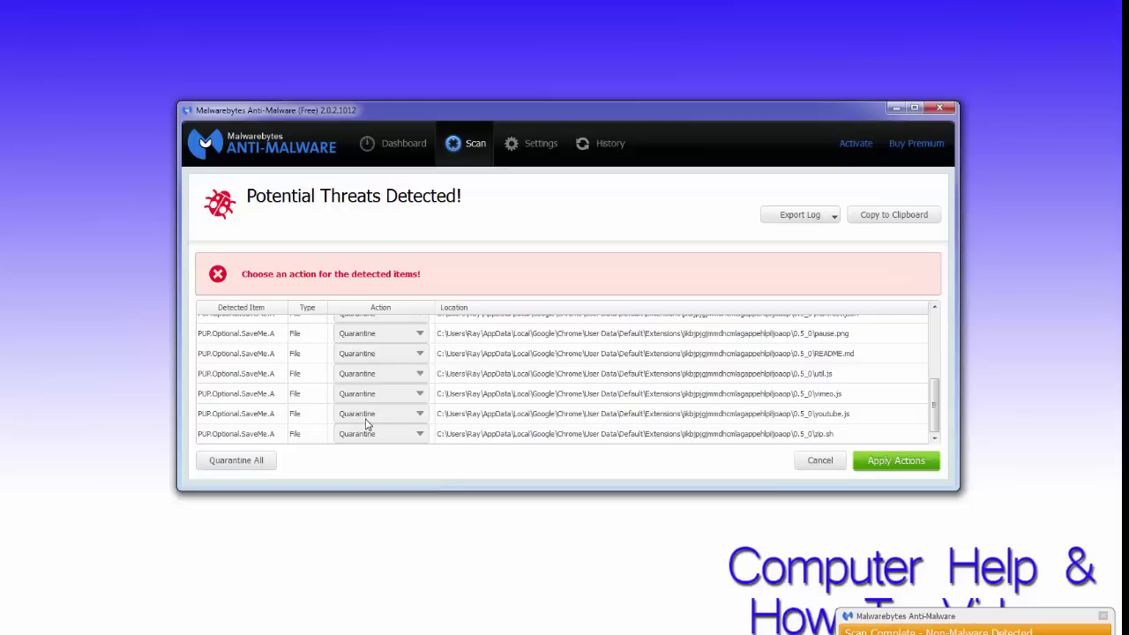
left_click(420, 414)
left_click(420, 416)
left_click(885, 464)
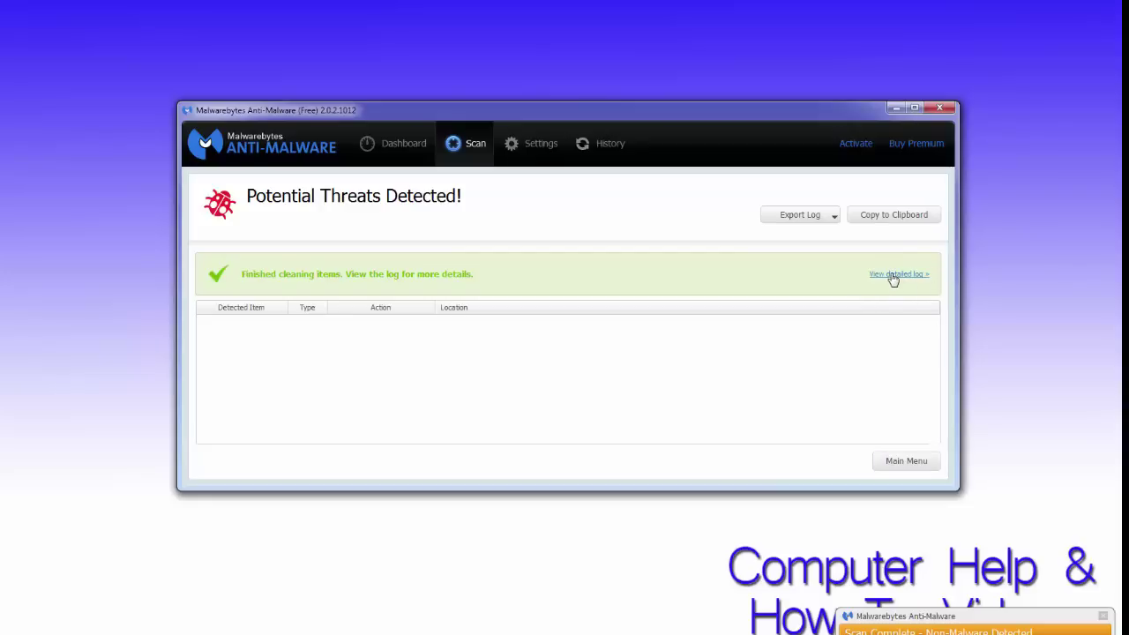
Step: View the detailed log of the finished scan
left_click(893, 276)
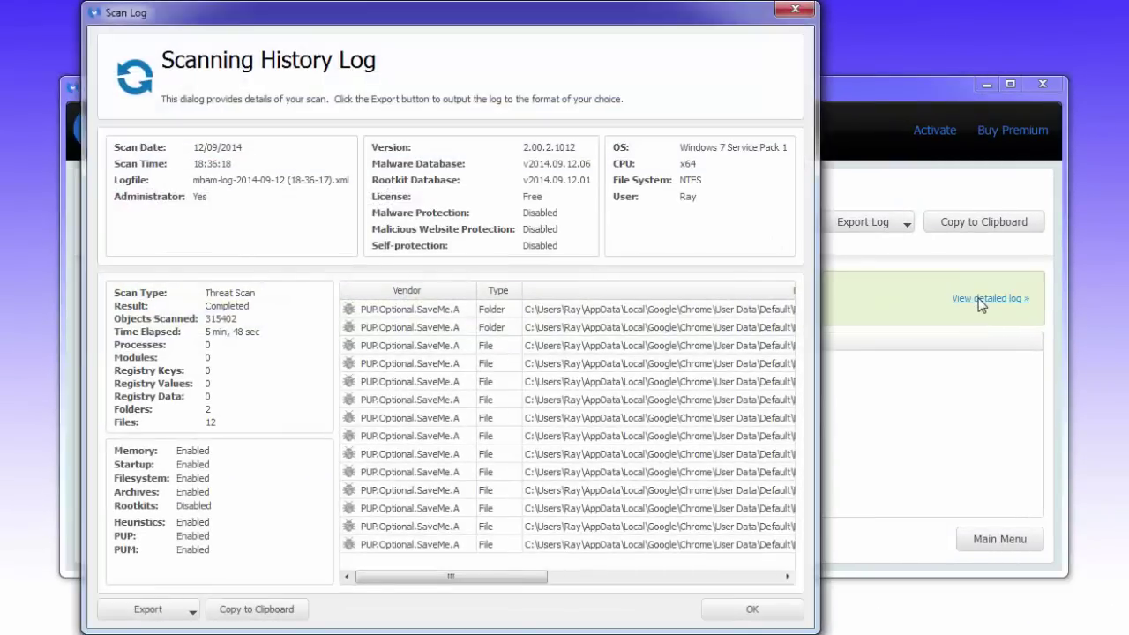
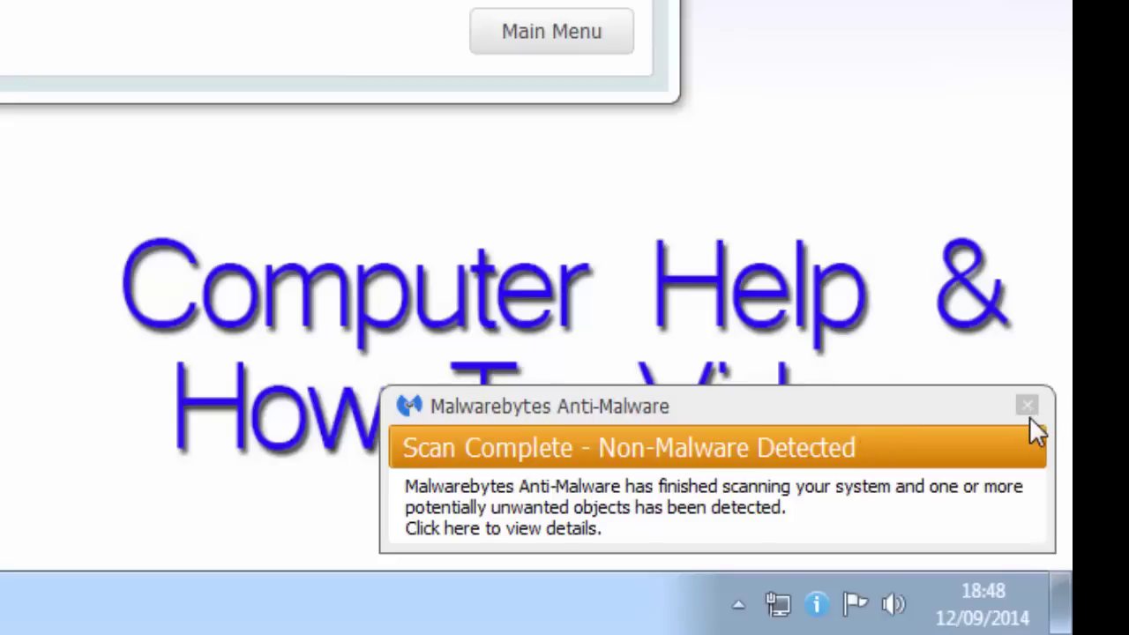
Step: Dismiss the scan-complete notification and close Malwarebytes Anti-Malware
left_click(1027, 408)
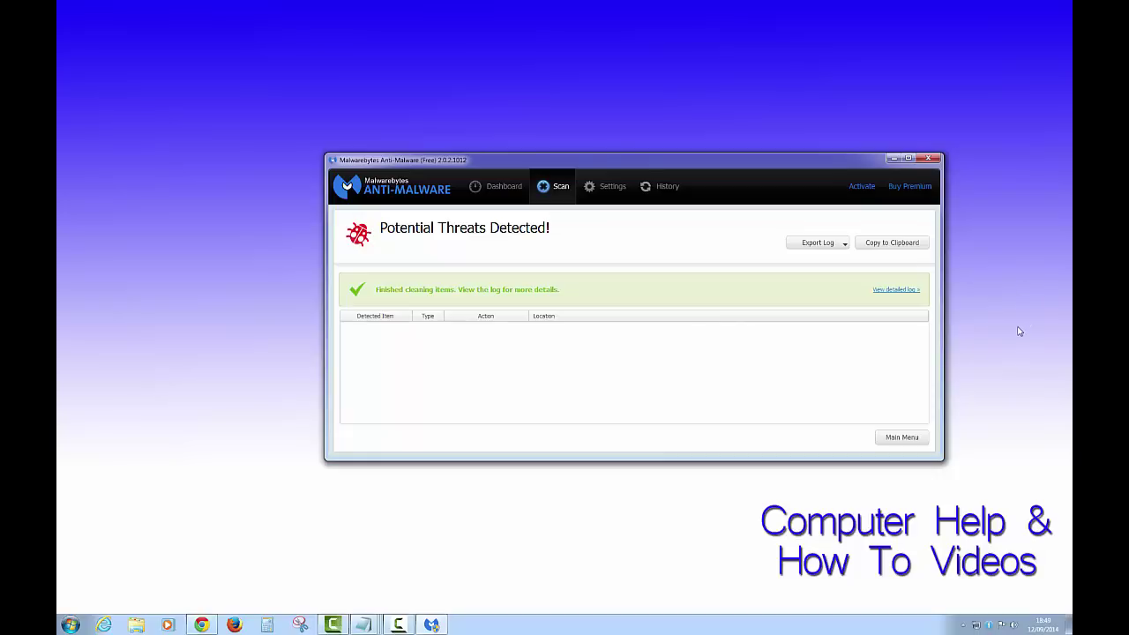
left_click(931, 161)
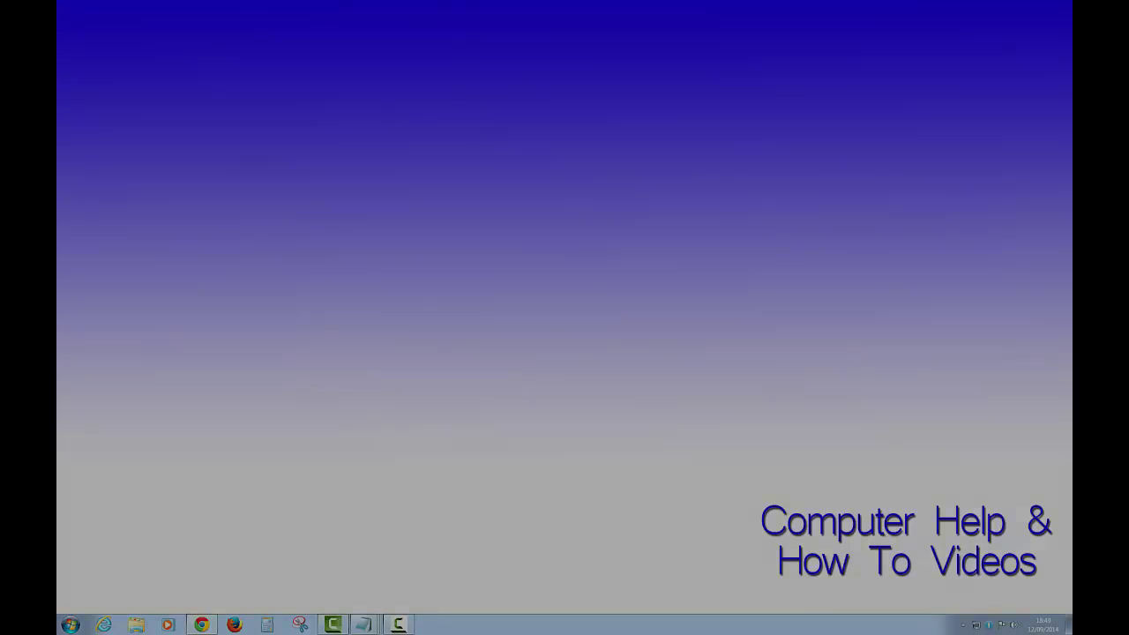